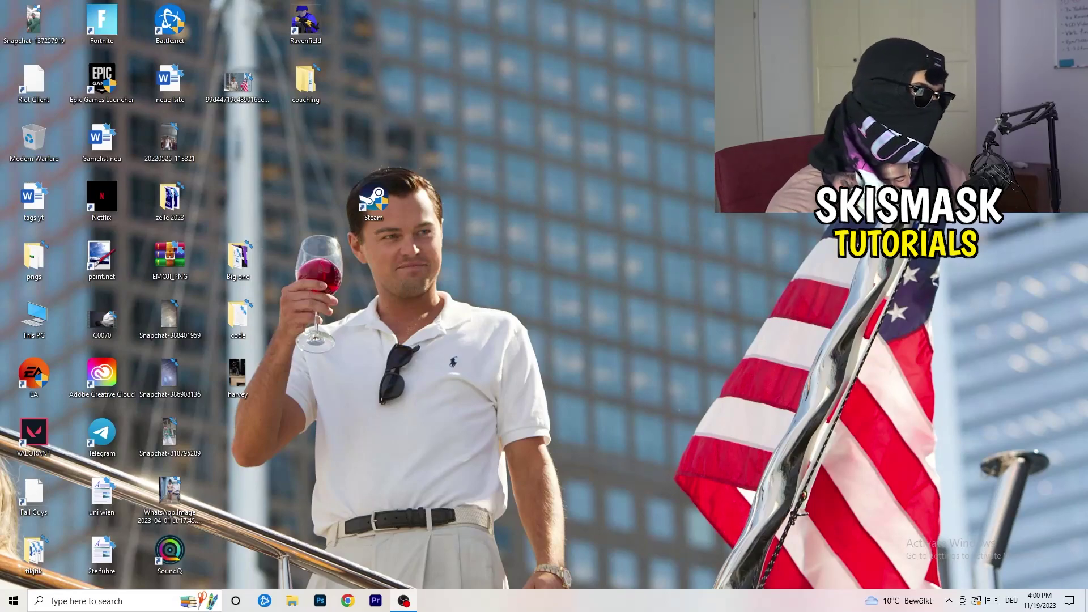
Step: Open Windows Settings from Start and go to the Gaming section, where Xbox Game Bar is off
{"action": "key", "text": "super"}
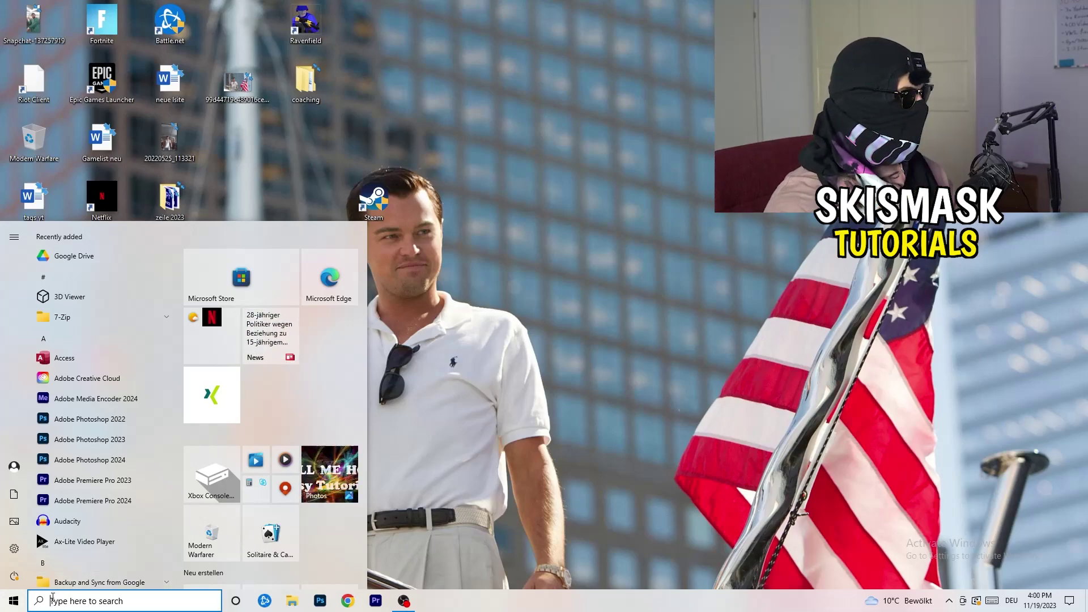
{"action": "left_click", "coordinate": [14, 547]}
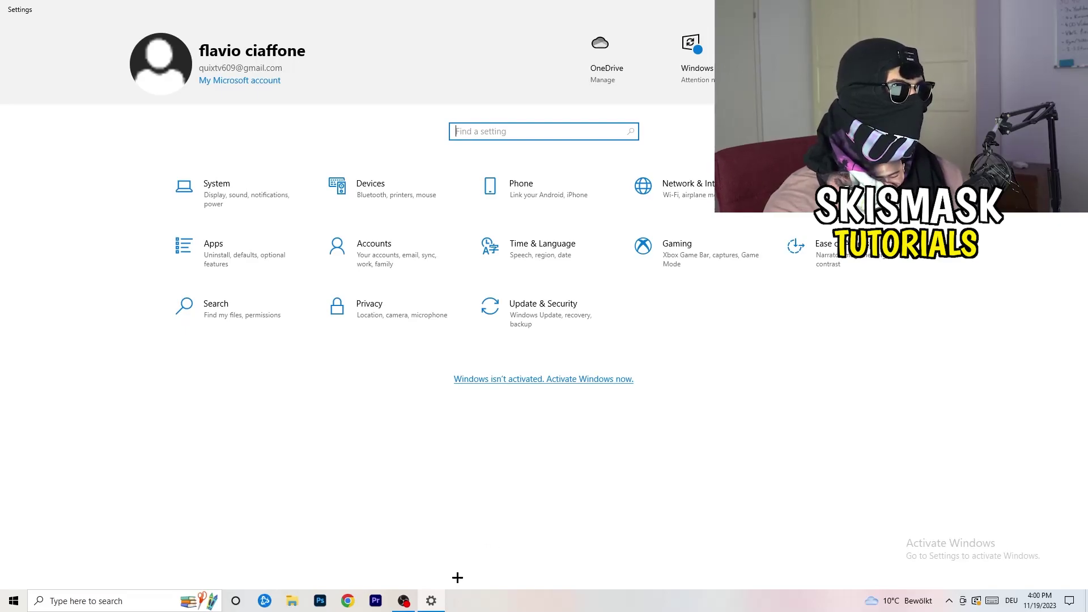
{"action": "left_click", "coordinate": [699, 267]}
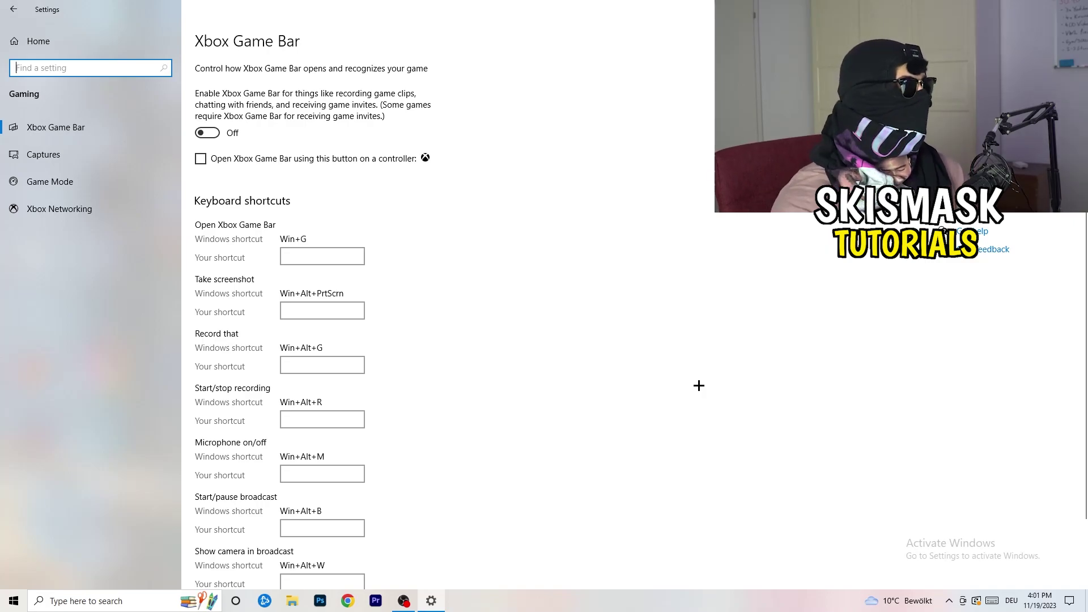
Step: Review the Captures page, leaving maximum recording length at 2 hours and background recording off
{"action": "left_click", "coordinate": [90, 156]}
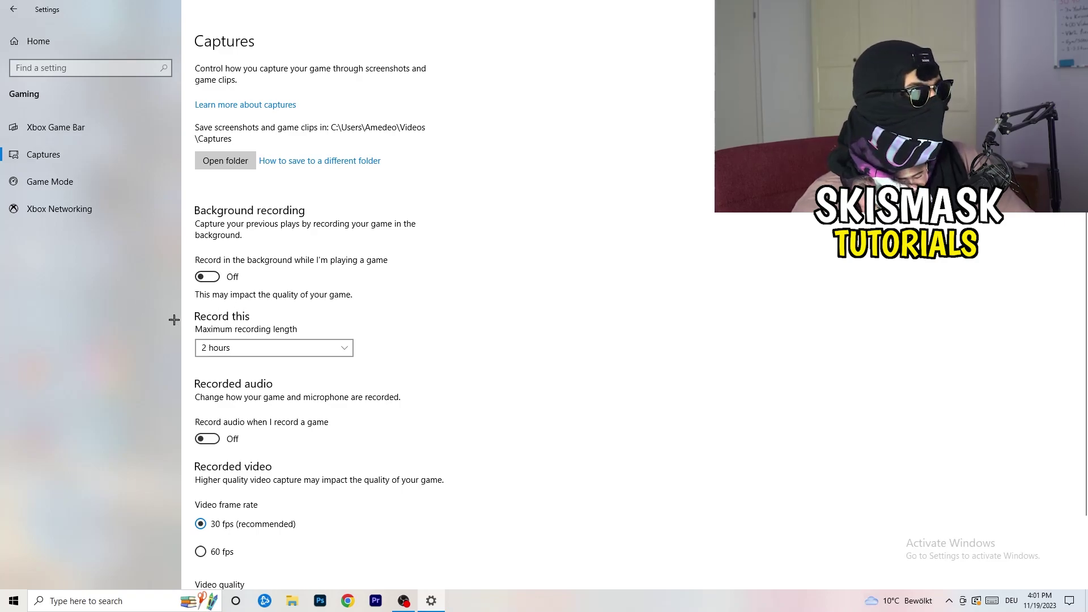
{"action": "left_click", "coordinate": [264, 350]}
{"action": "left_click", "coordinate": [376, 319]}
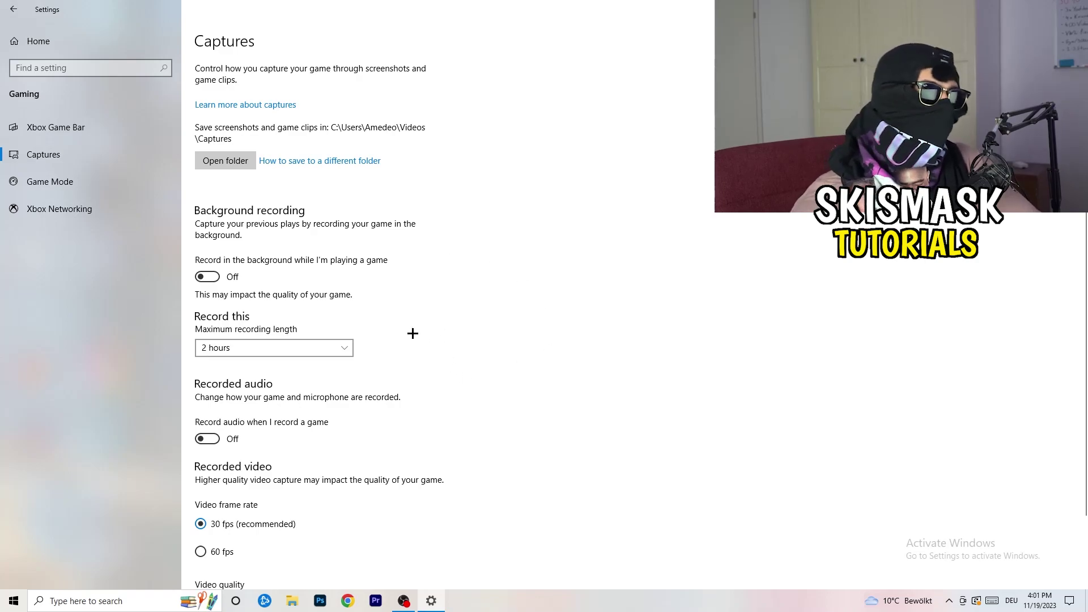
{"action": "left_click", "coordinate": [326, 346]}
{"action": "left_click", "coordinate": [695, 290]}
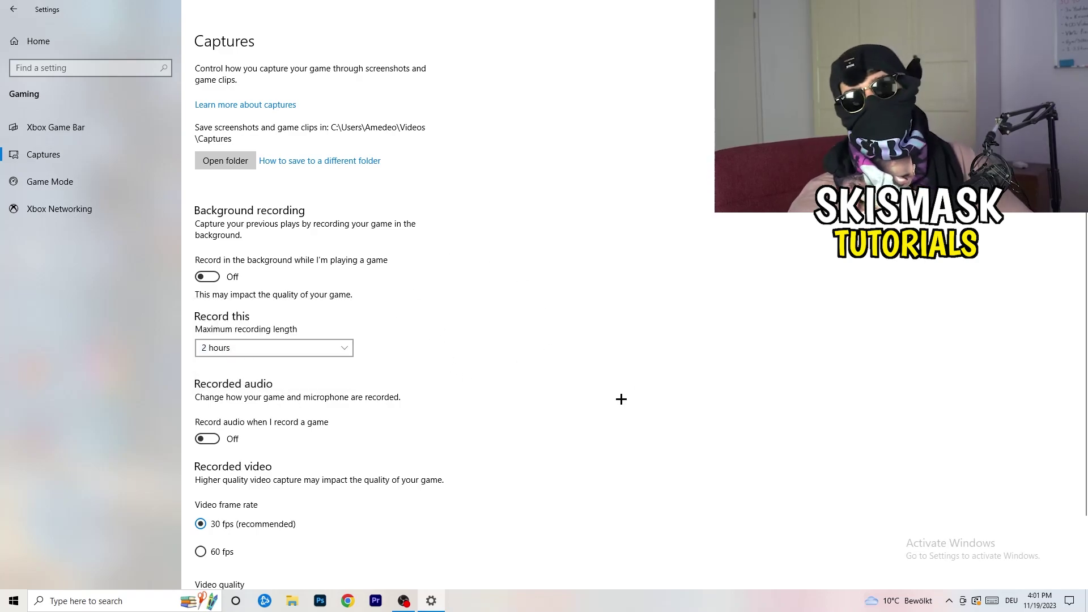
{"action": "scroll", "coordinate": [366, 425], "scroll_direction": "down", "scroll_amount": 2}
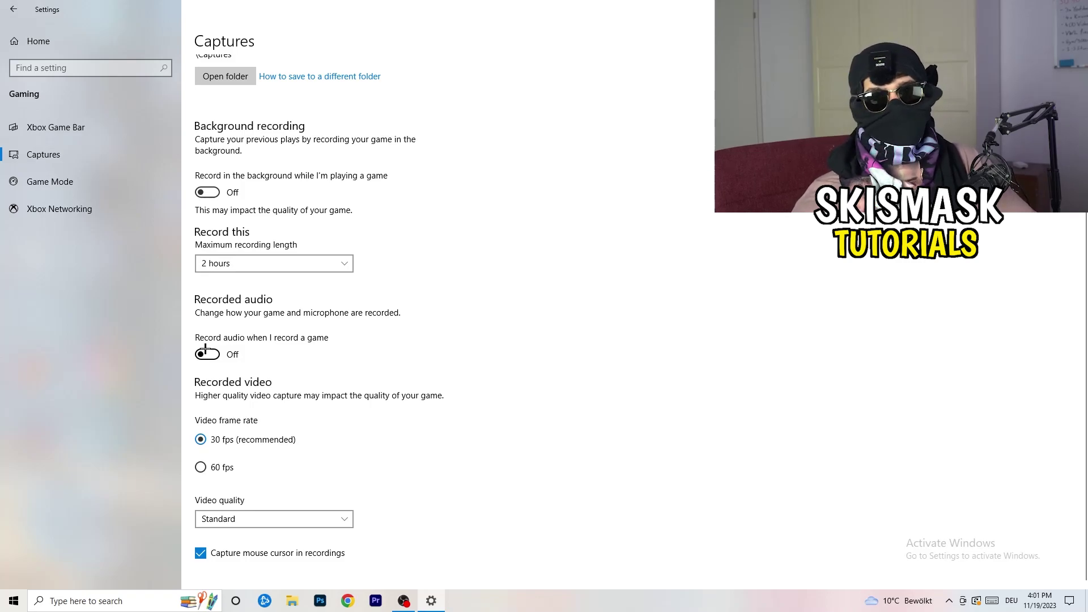
Step: Switch to the Game Mode page and confirm Game Mode is switched on
{"action": "left_click", "coordinate": [80, 181]}
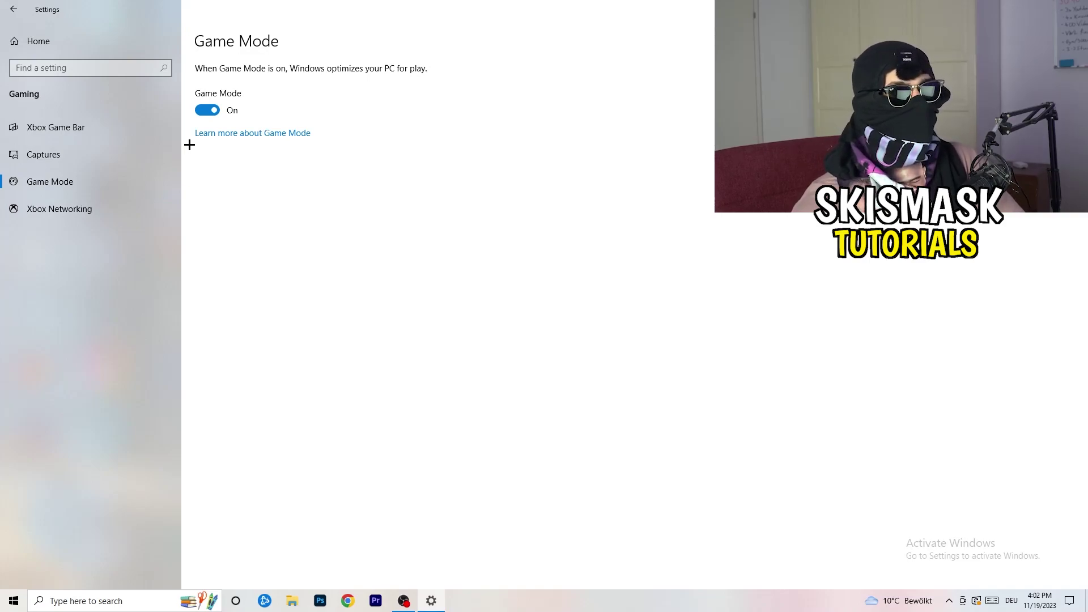
Step: Close Settings and launch Task Manager from the taskbar, maximized with the detailed process list
{"action": "key", "text": "alt+F4"}
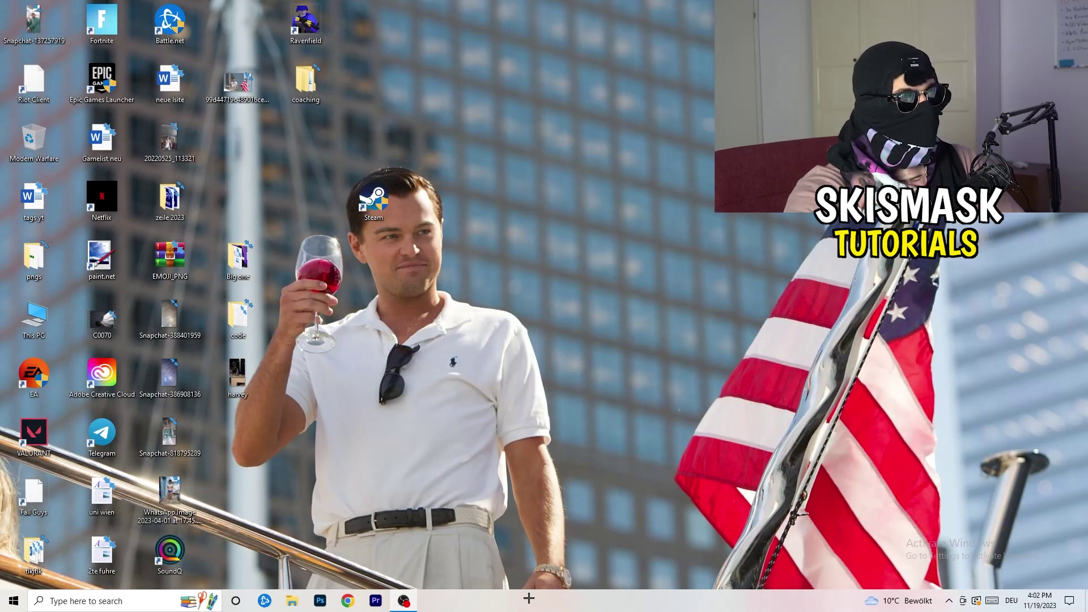
{"action": "left_click_drag", "start_coordinate": [528, 597], "coordinate": [383, 533]}
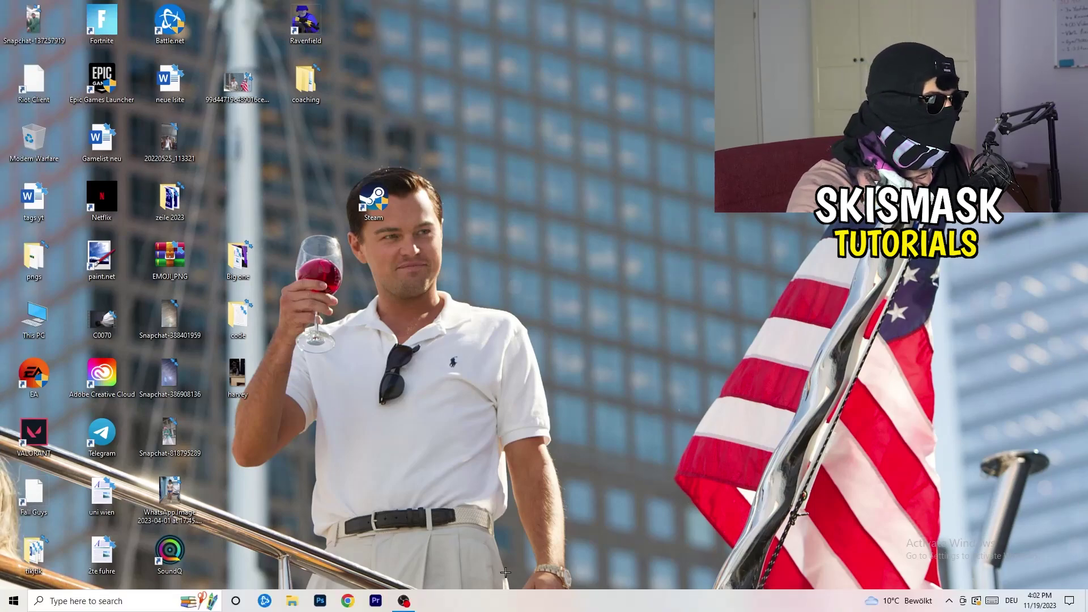
{"action": "right_click", "coordinate": [558, 608]}
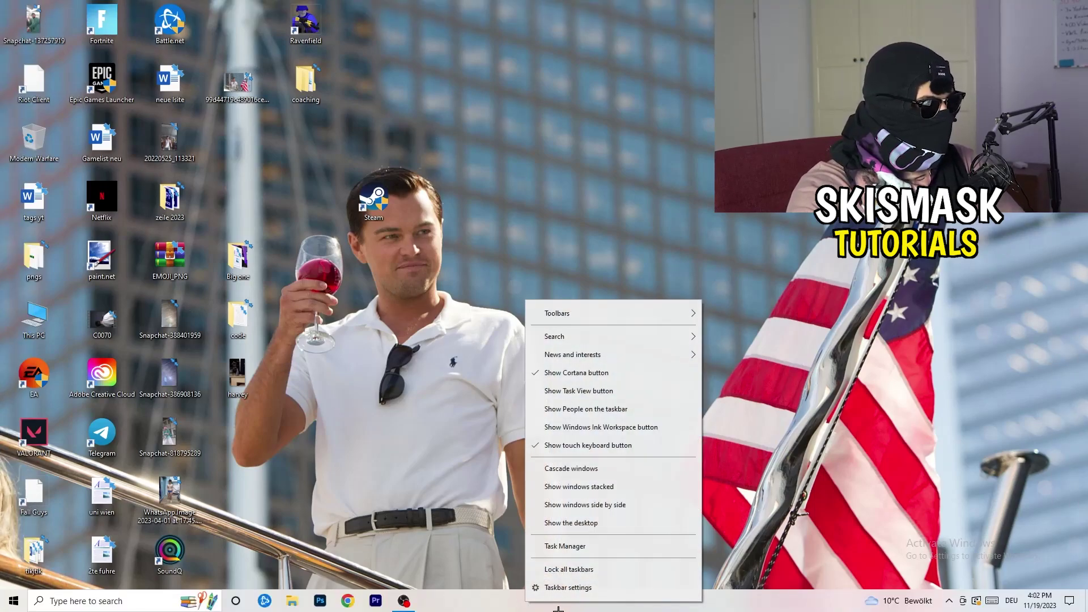
{"action": "left_click", "coordinate": [585, 550]}
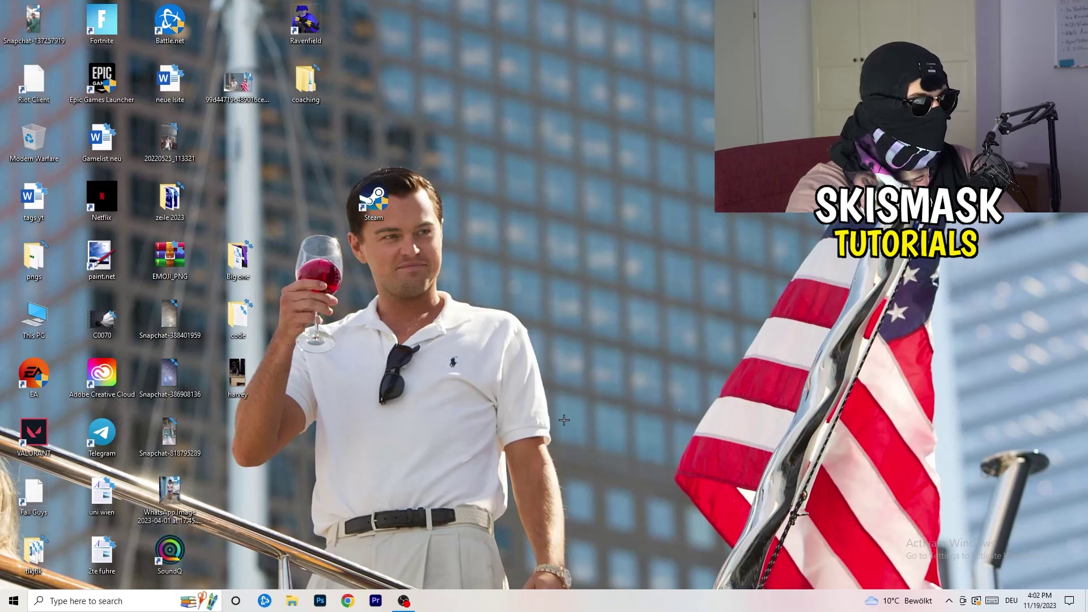
{"action": "double_click", "coordinate": [627, 22]}
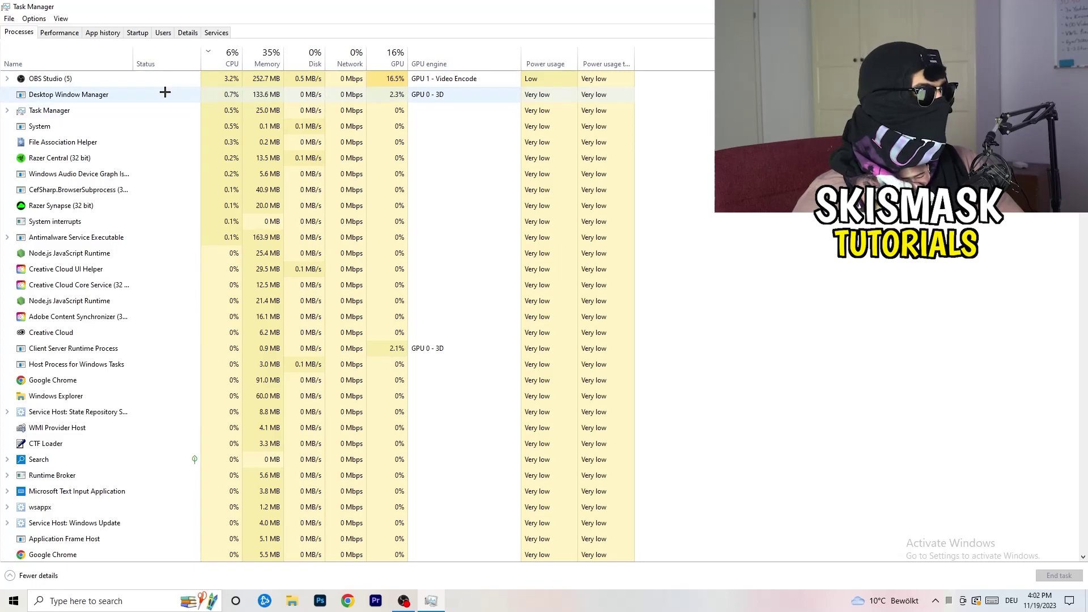
{"action": "left_click", "coordinate": [391, 56]}
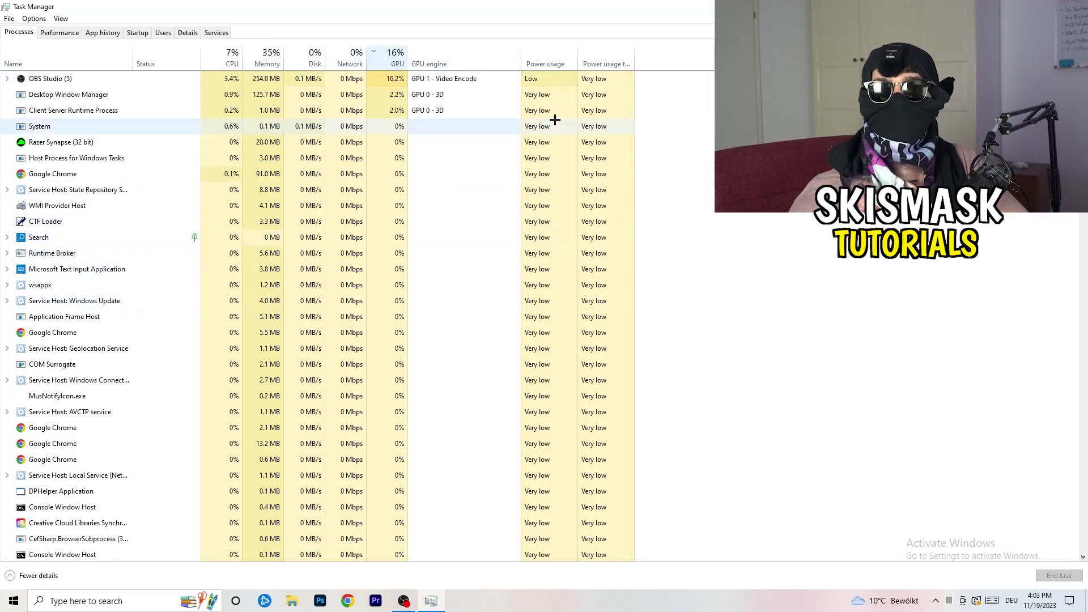
{"action": "right_click", "coordinate": [395, 82]}
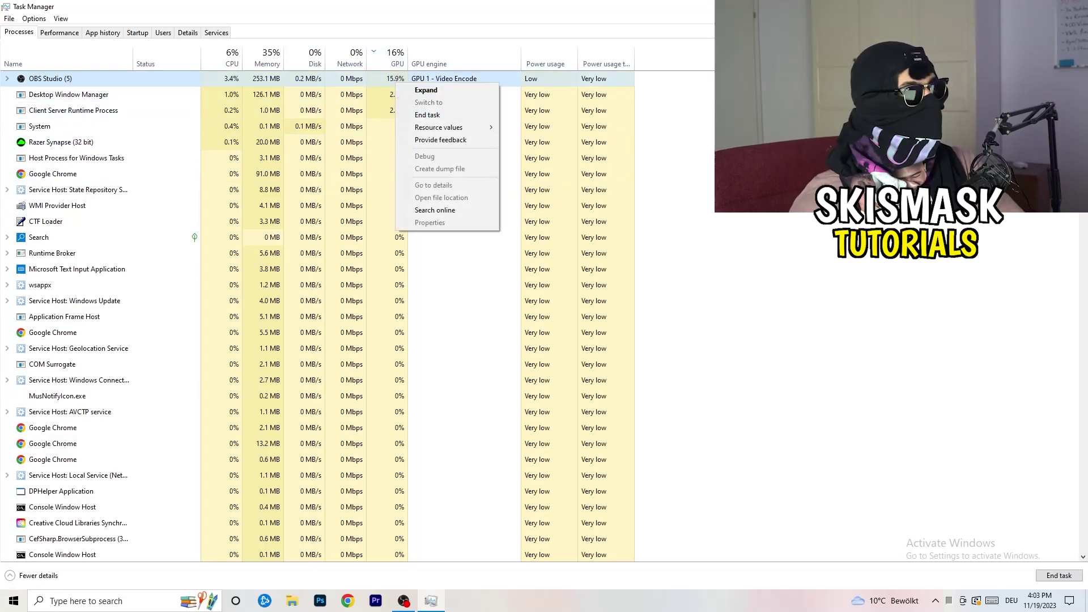
{"action": "left_click", "coordinate": [692, 136]}
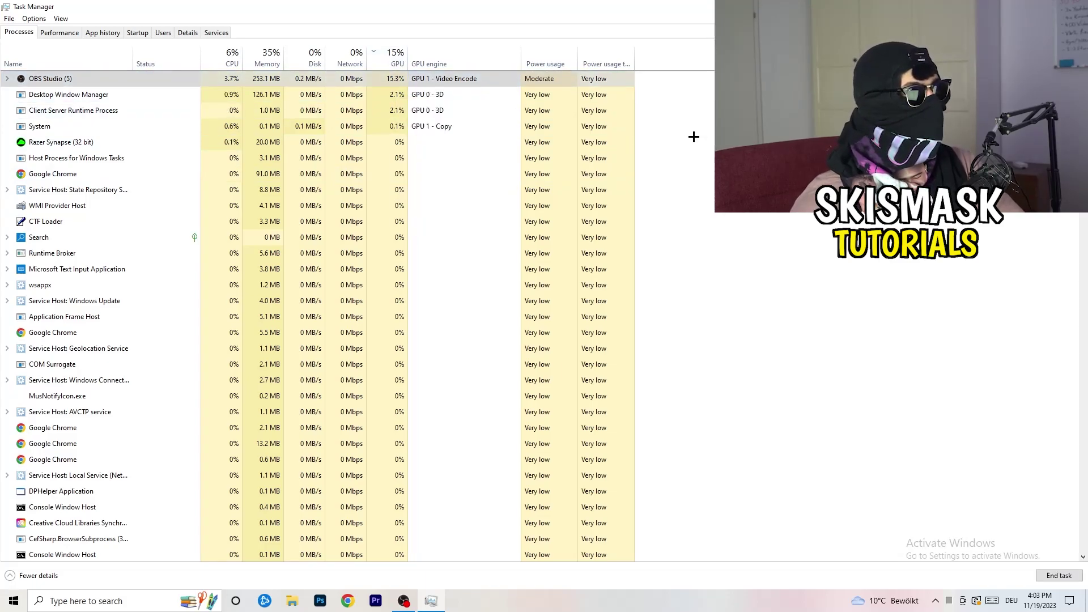
{"action": "left_click", "coordinate": [237, 52]}
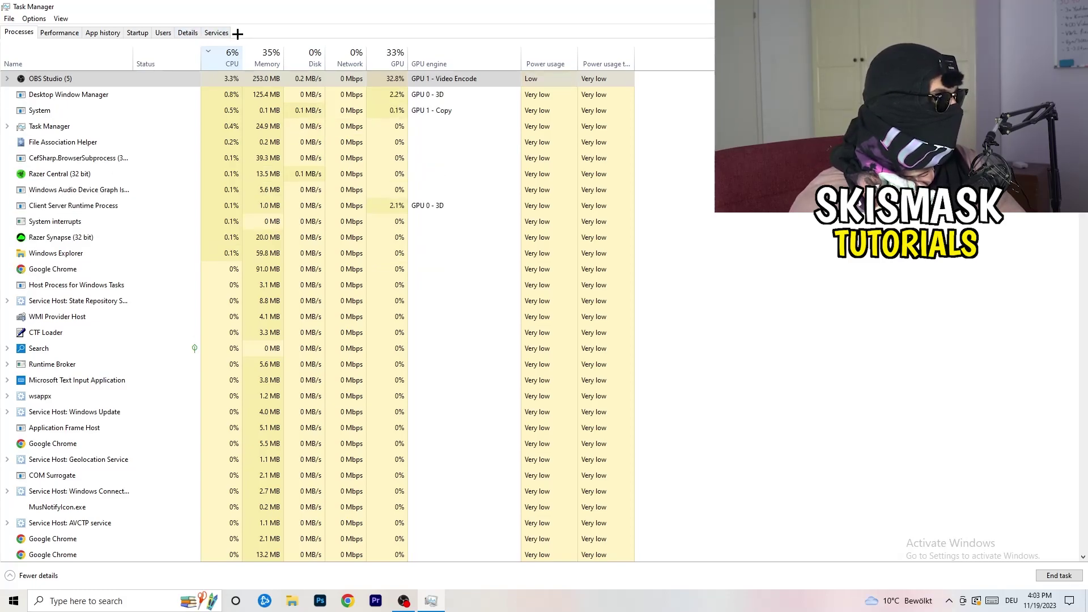
Step: Inspect a Creative Cloud helper's priority on the Details tab, then view the startup apps list
{"action": "left_click", "coordinate": [188, 32]}
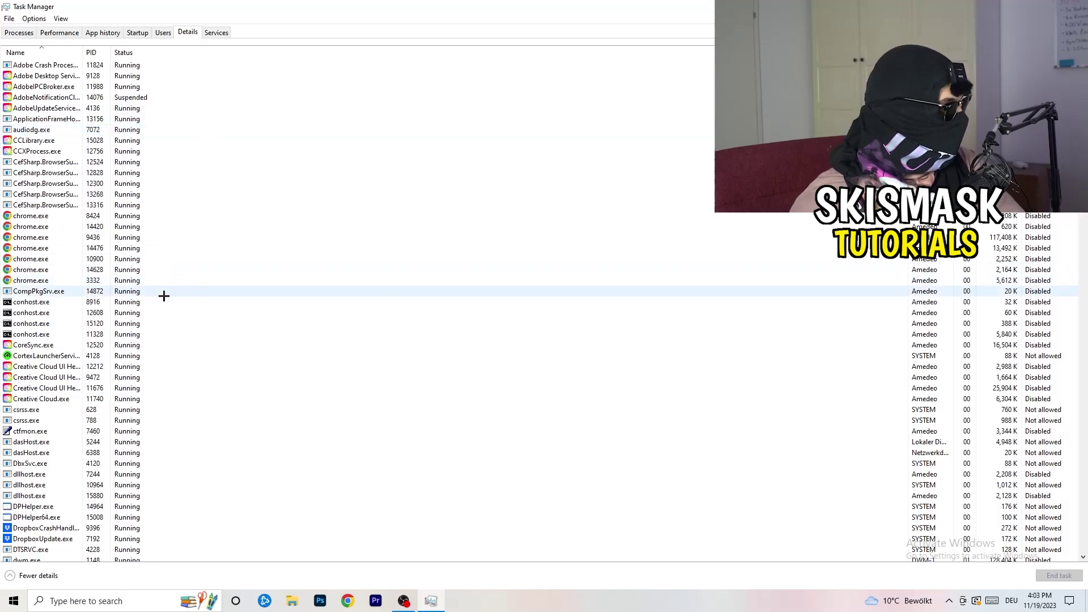
{"action": "scroll", "coordinate": [162, 294], "scroll_direction": "down", "scroll_amount": 5}
{"action": "scroll", "coordinate": [161, 294], "scroll_direction": "up", "scroll_amount": 5}
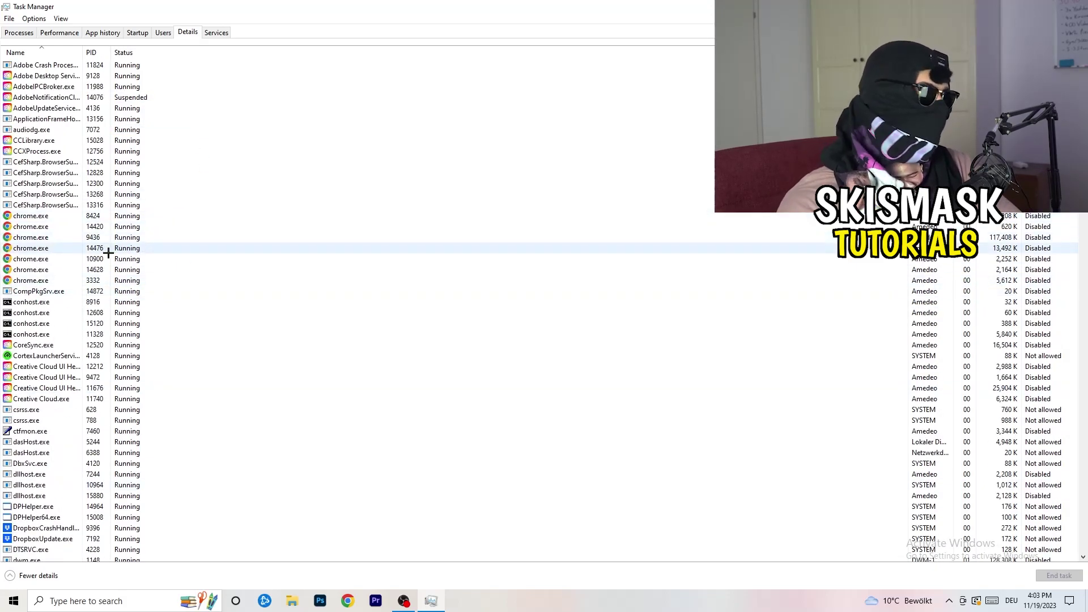
{"action": "scroll", "coordinate": [70, 298], "scroll_direction": "down", "scroll_amount": 3}
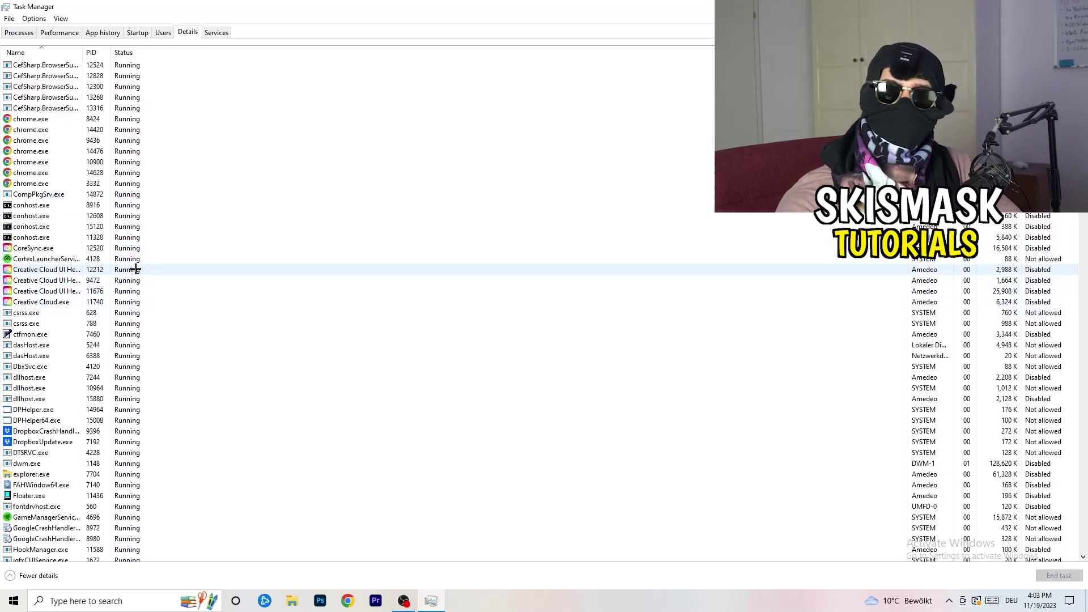
{"action": "right_click", "coordinate": [45, 290]}
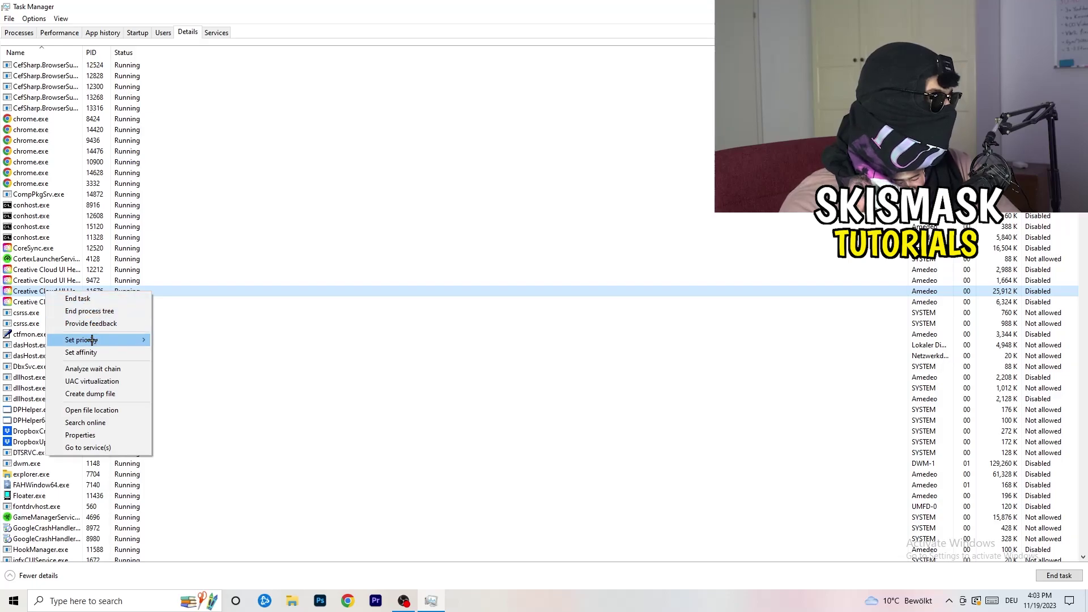
{"action": "mouse_move", "coordinate": [130, 340]}
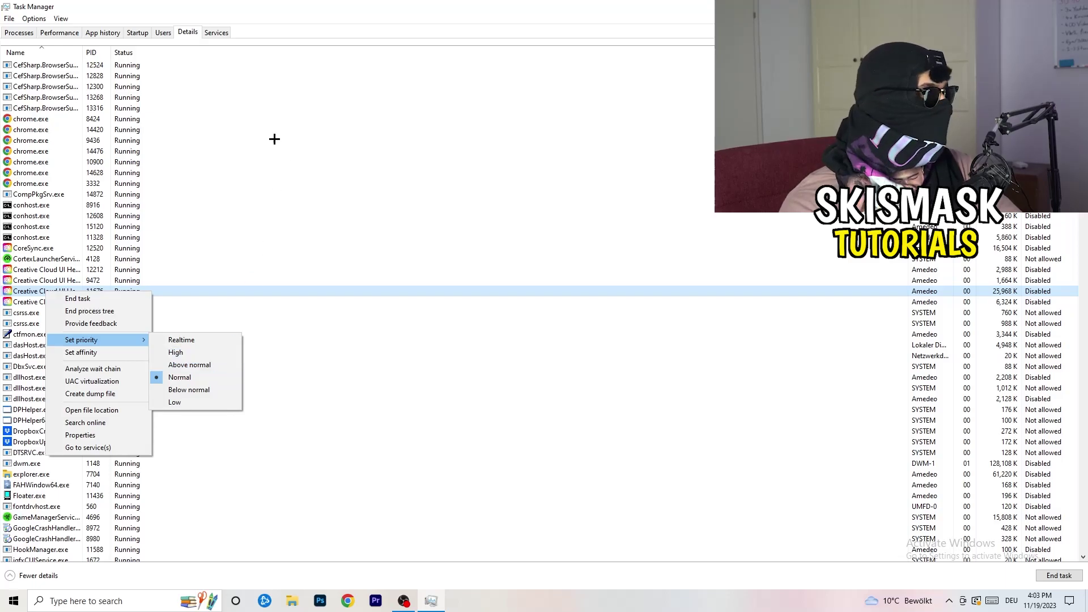
{"action": "left_click", "coordinate": [148, 38]}
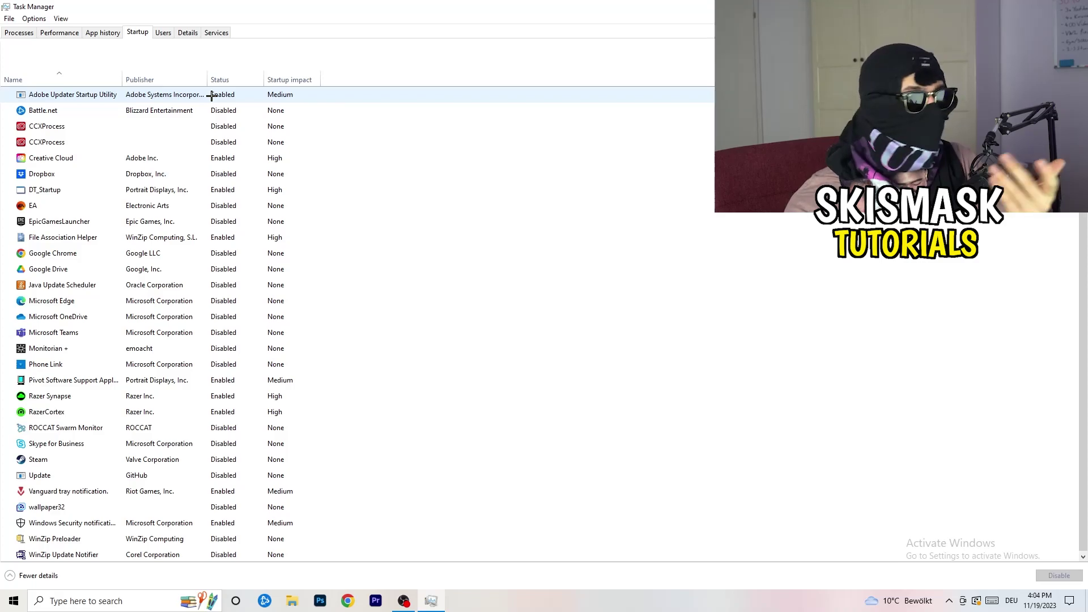
Step: Leave DT_Startup enabled and close Task Manager
{"action": "right_click", "coordinate": [249, 189]}
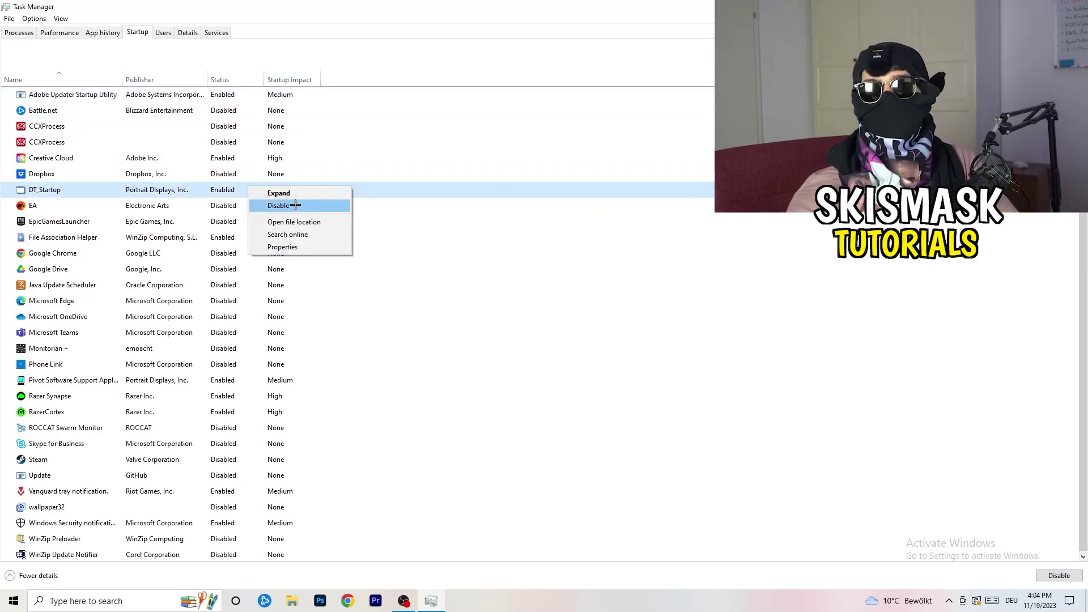
{"action": "key", "text": "Escape"}
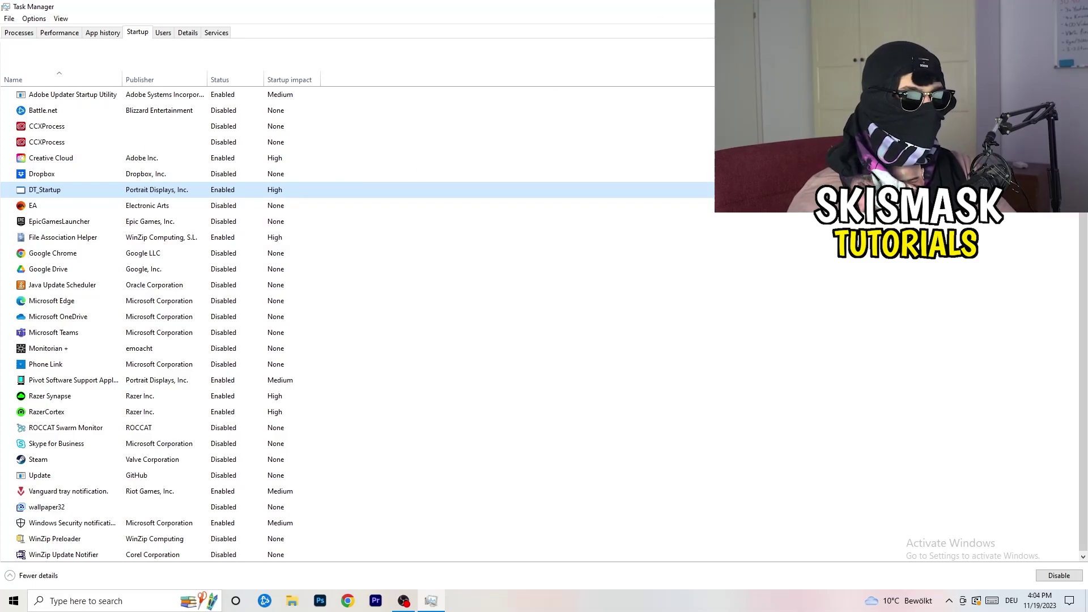
{"action": "key", "text": "alt+F4"}
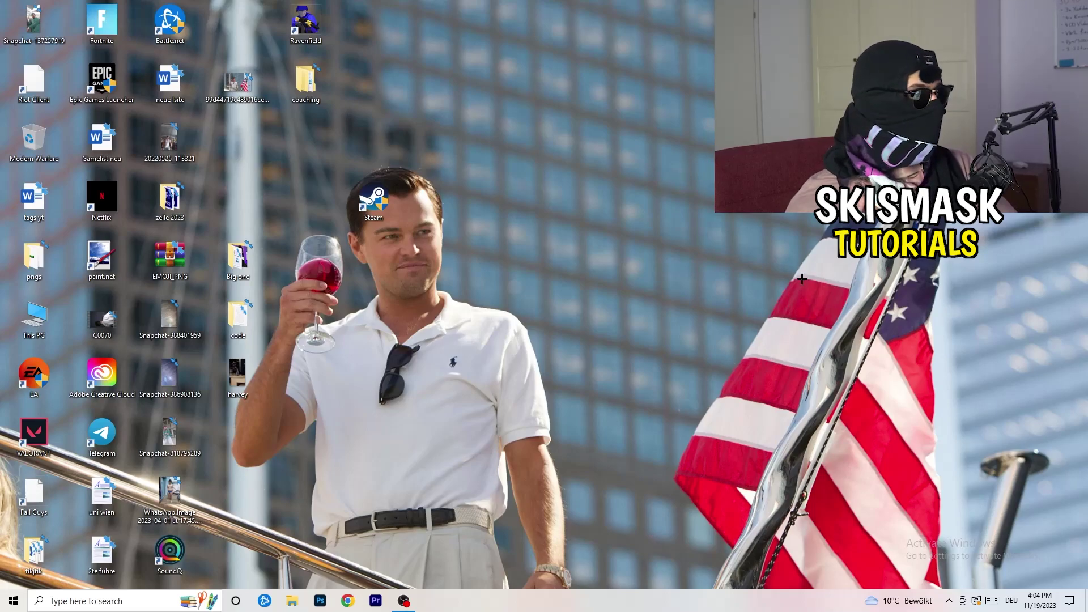
Step: Open Settings to System > Display and keep text and app scaling at 100% (Recommended)
{"action": "left_click", "coordinate": [11, 602]}
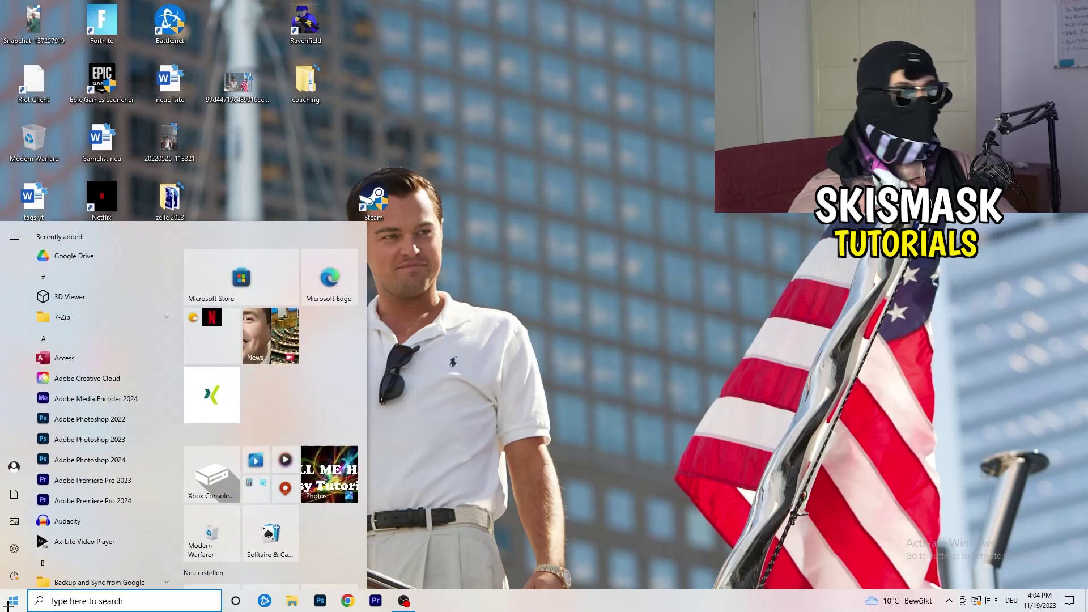
{"action": "left_click", "coordinate": [11, 555]}
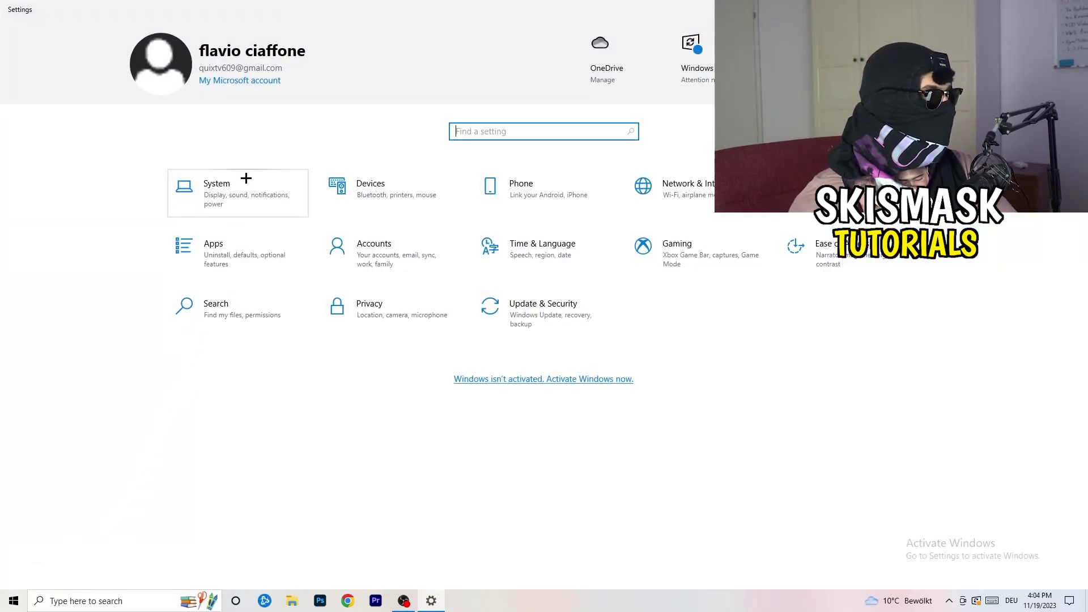
{"action": "left_click", "coordinate": [256, 182]}
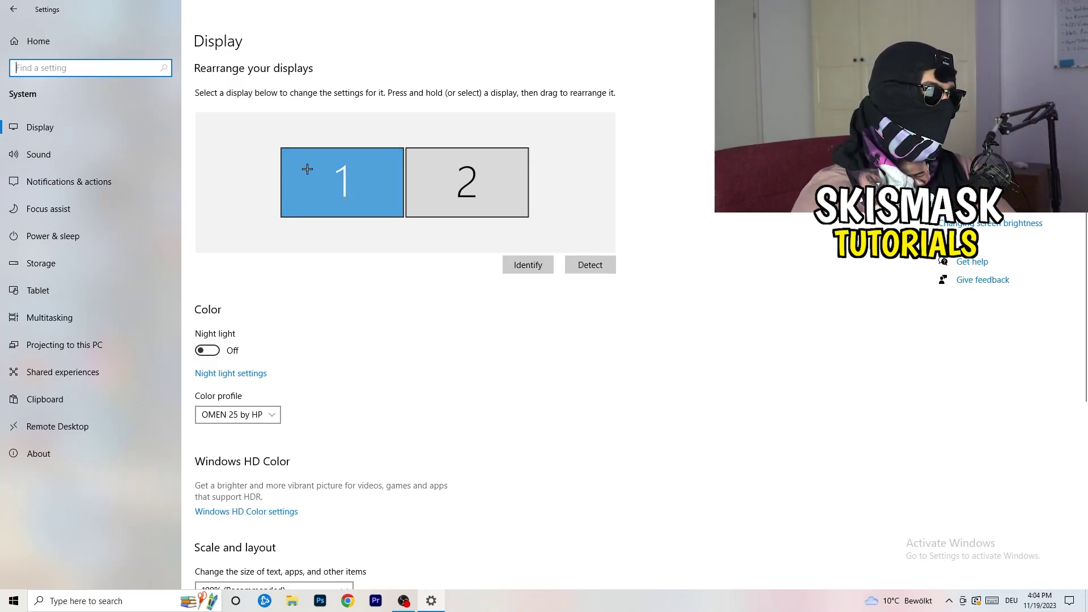
{"action": "scroll", "coordinate": [395, 207], "scroll_direction": "down", "scroll_amount": 5}
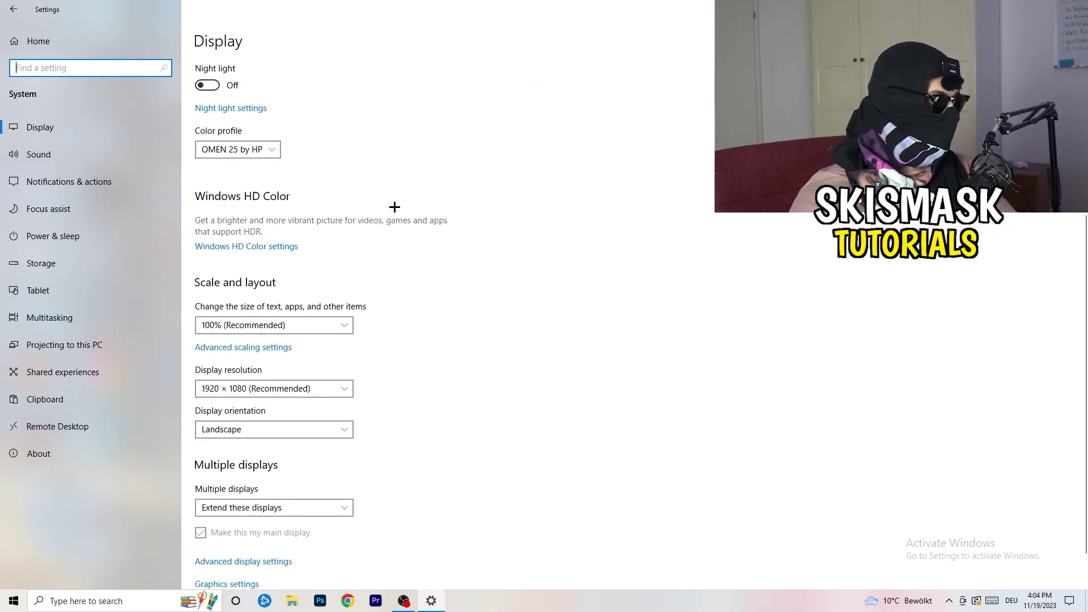
{"action": "left_click", "coordinate": [312, 331]}
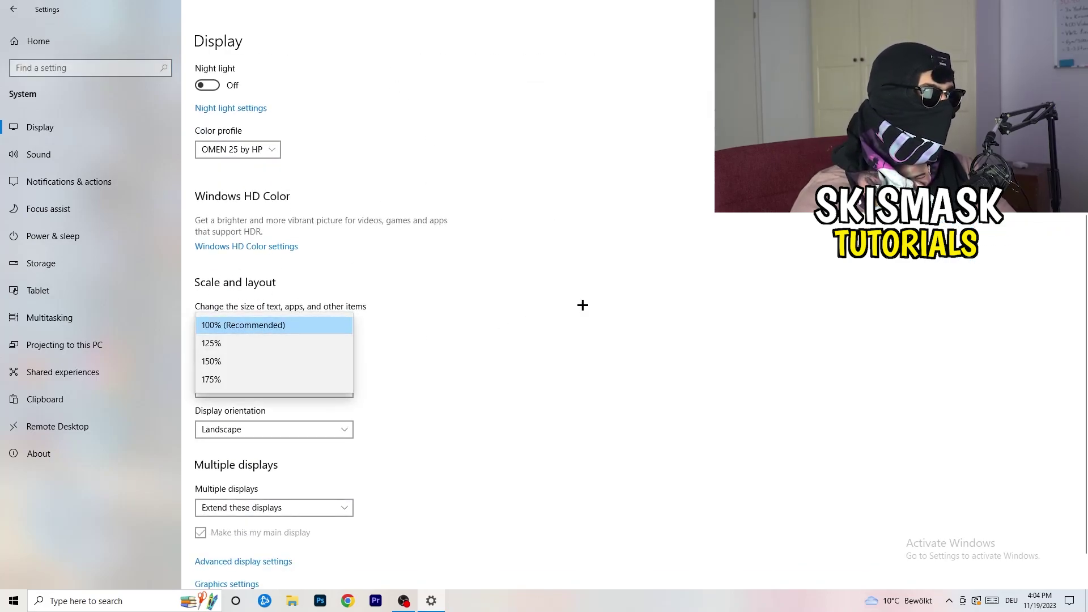
{"action": "left_click", "coordinate": [461, 311]}
{"action": "scroll", "coordinate": [463, 312], "scroll_direction": "down", "scroll_amount": 1}
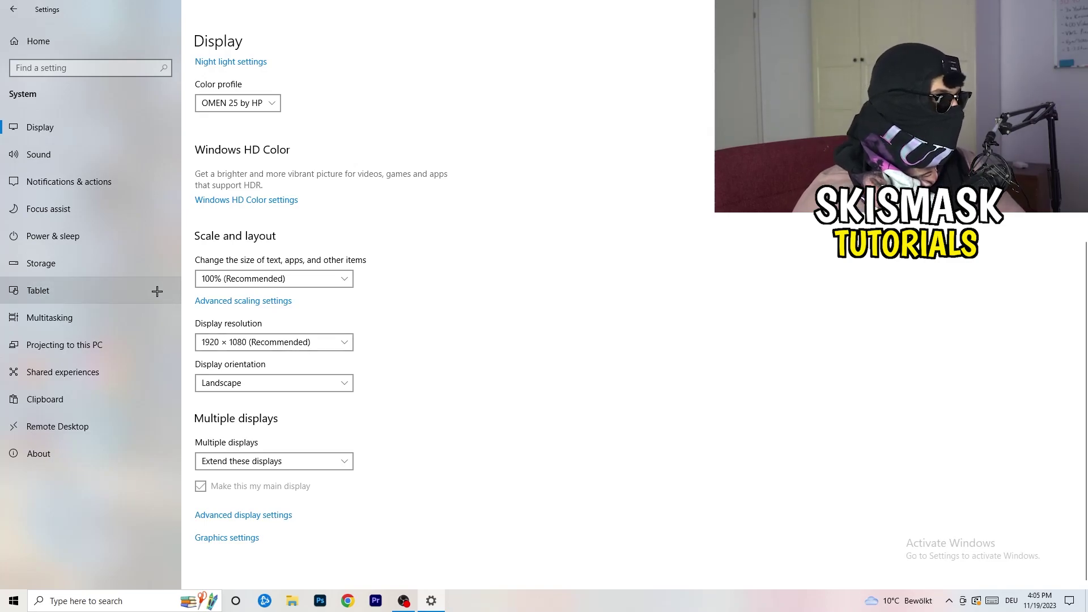
Step: Check the power plans from Power & sleep, keeping Balanced (recommended), and close Power Options
{"action": "left_click", "coordinate": [83, 239]}
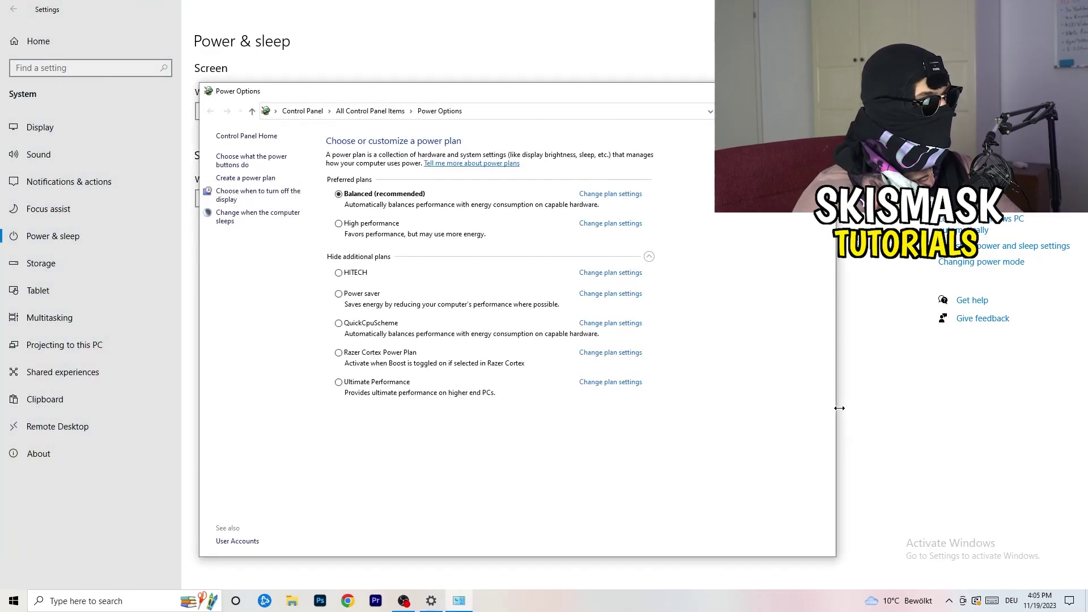
{"action": "left_click", "coordinate": [648, 257]}
{"action": "left_click", "coordinate": [648, 257]}
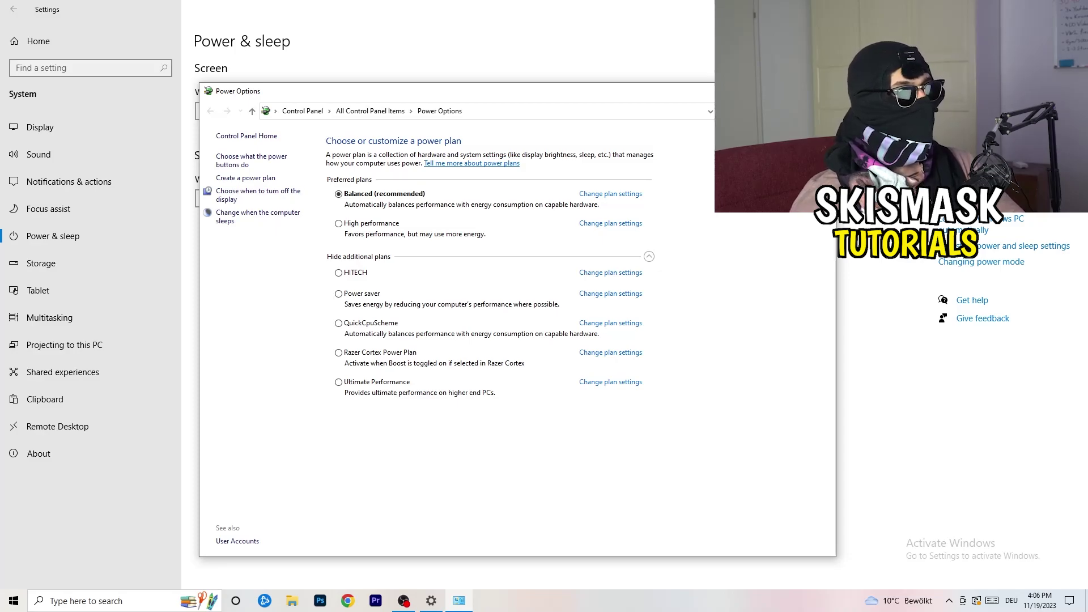
{"action": "key", "text": "alt+F4"}
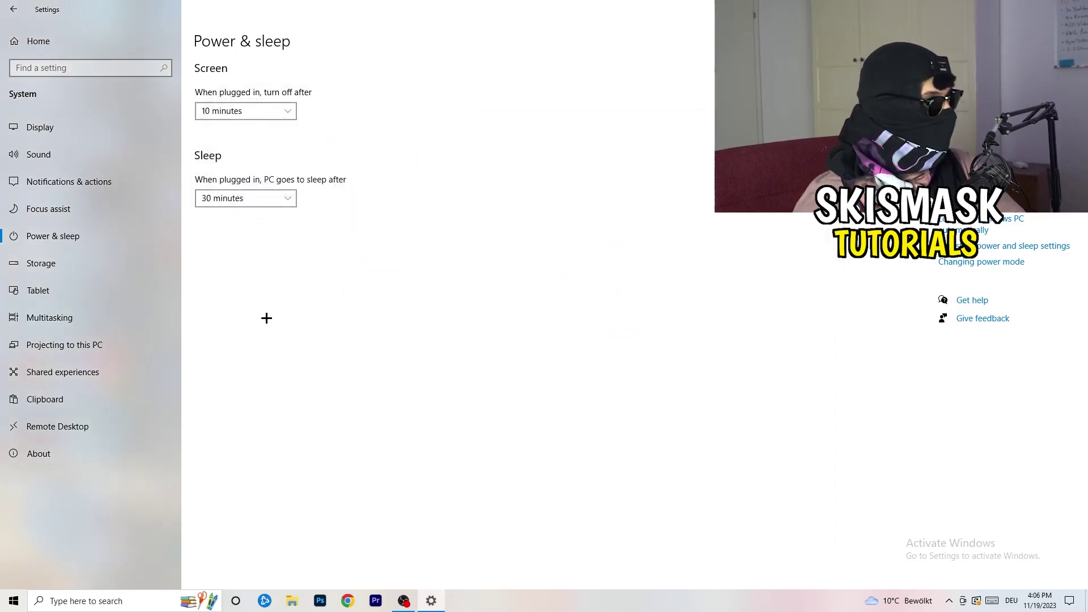
Step: Set Storage Sense to run every week and delete temporary files apps aren't using
{"action": "left_click", "coordinate": [75, 264]}
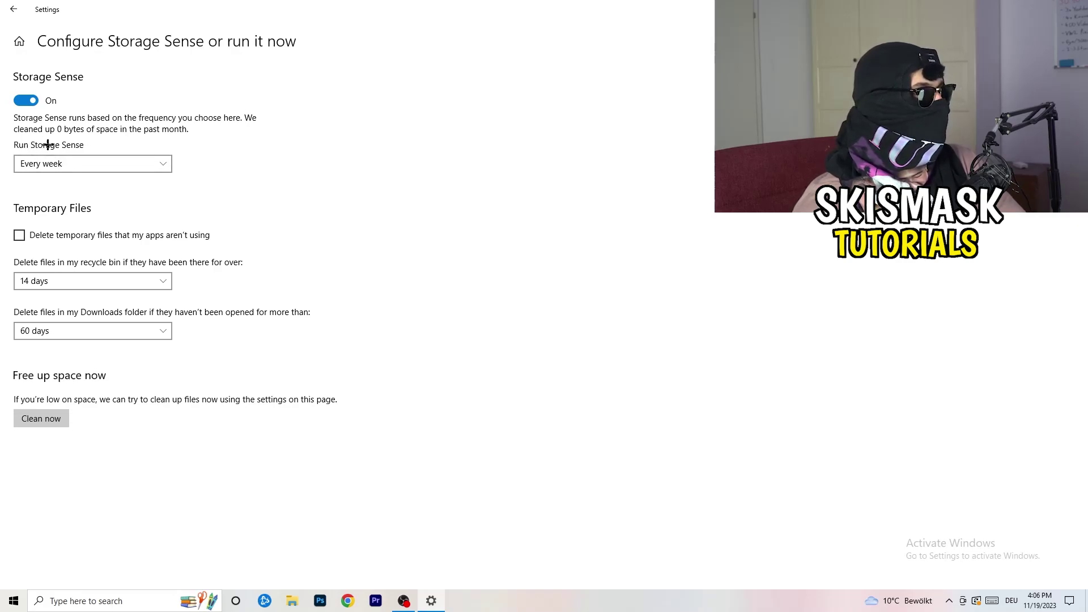
{"action": "left_click", "coordinate": [97, 163]}
{"action": "left_click", "coordinate": [96, 163]}
{"action": "left_click", "coordinate": [65, 236]}
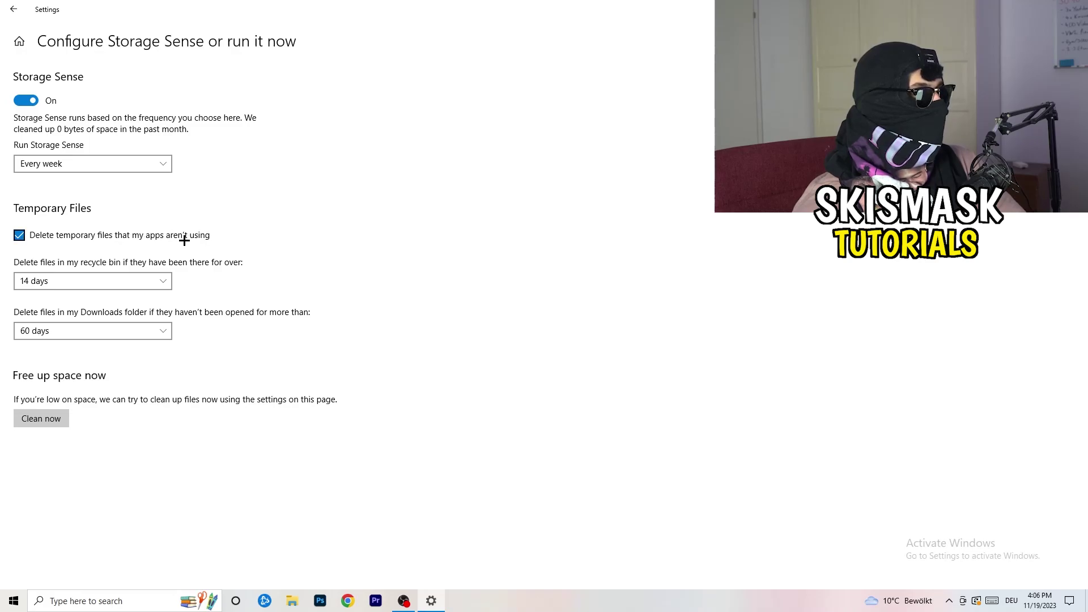
Step: Keep recycle bin cleanup at 14 days and Downloads folder cleanup at 60 days
{"action": "left_click", "coordinate": [82, 282]}
{"action": "left_click", "coordinate": [375, 223]}
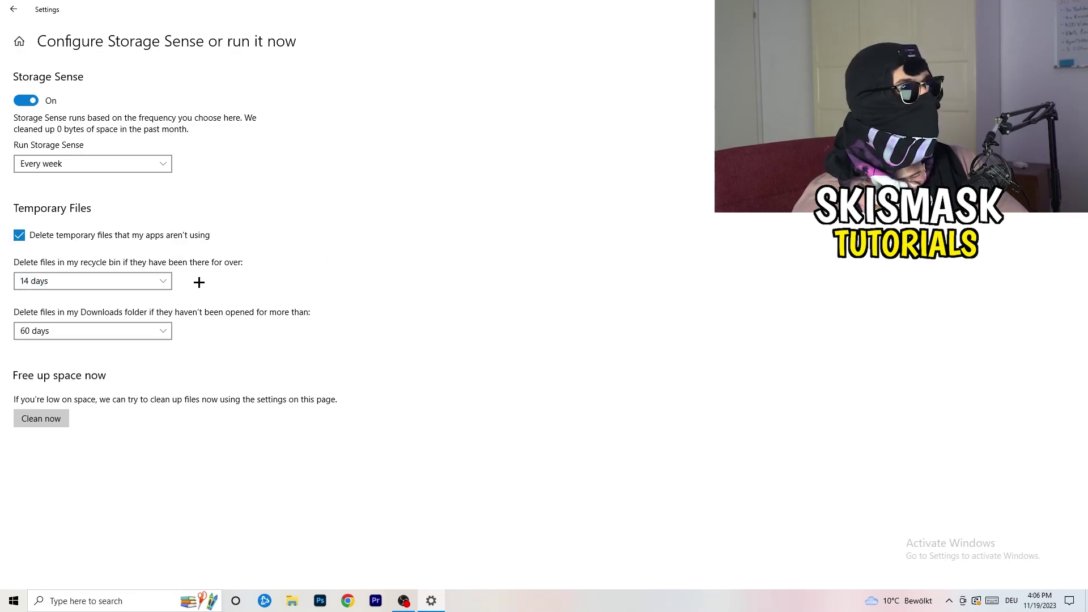
{"action": "left_click", "coordinate": [167, 281]}
{"action": "left_click", "coordinate": [485, 198]}
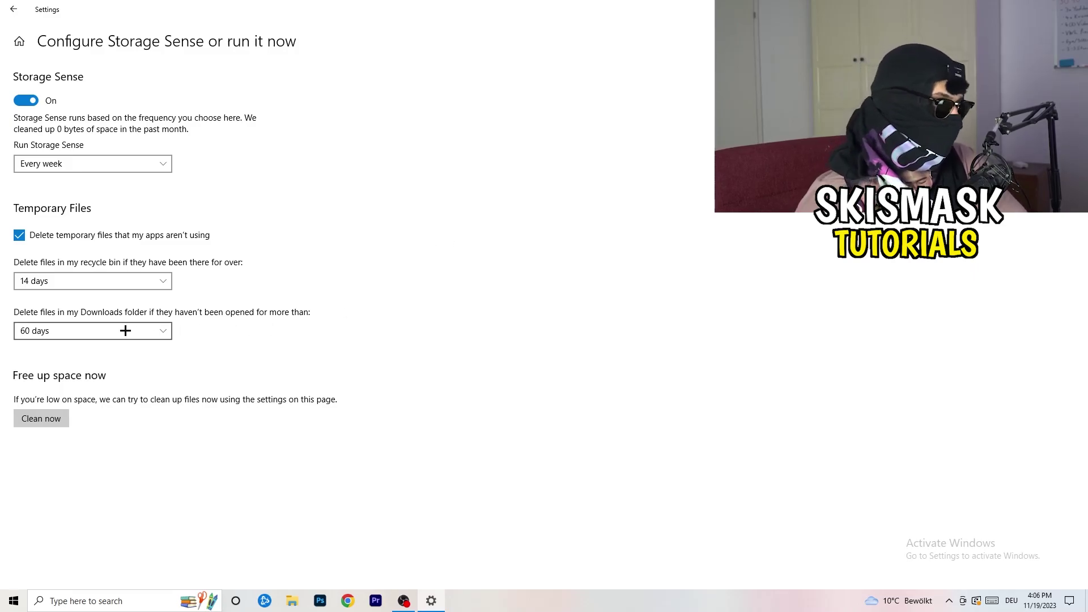
{"action": "left_click", "coordinate": [99, 331]}
{"action": "left_click", "coordinate": [427, 257]}
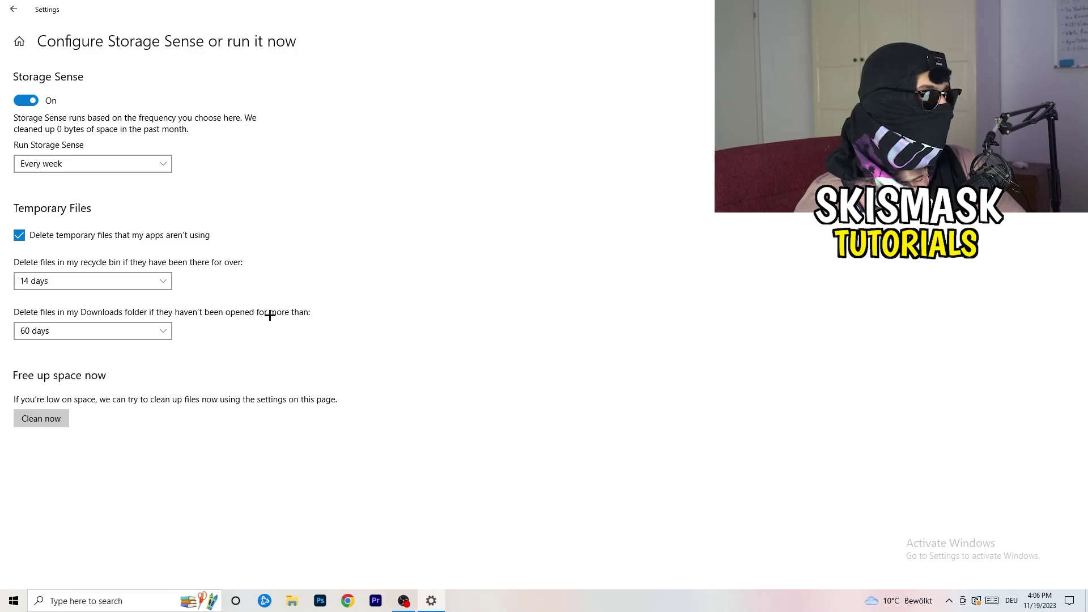
{"action": "left_click", "coordinate": [110, 341]}
{"action": "left_click", "coordinate": [535, 276]}
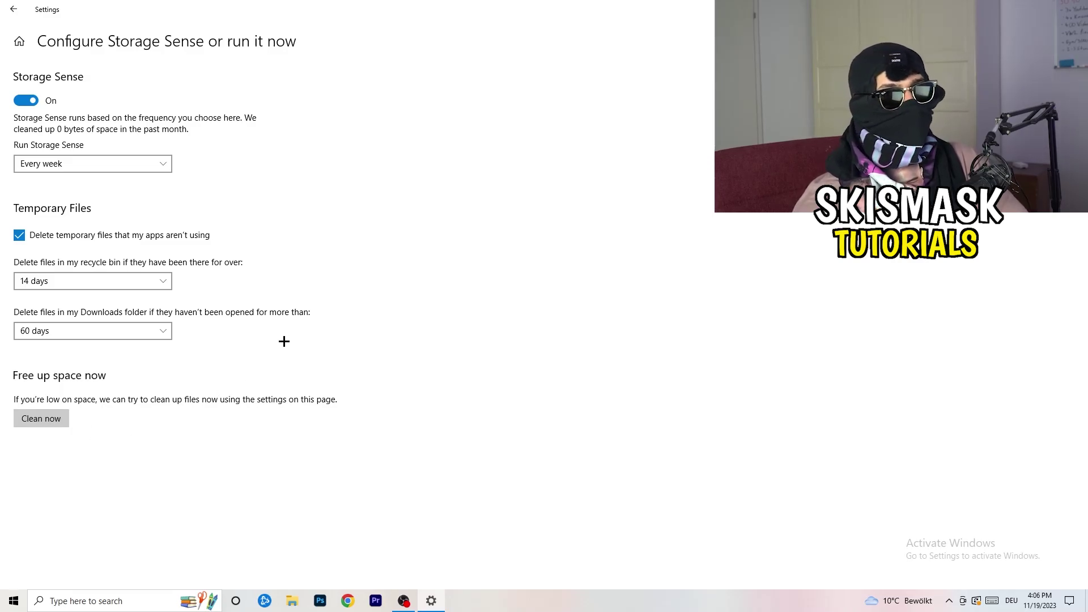
Step: Return to Settings home, check Windows Update's pending restart under Update & Security, then close Settings
{"action": "left_click", "coordinate": [13, 9]}
{"action": "left_click", "coordinate": [13, 9]}
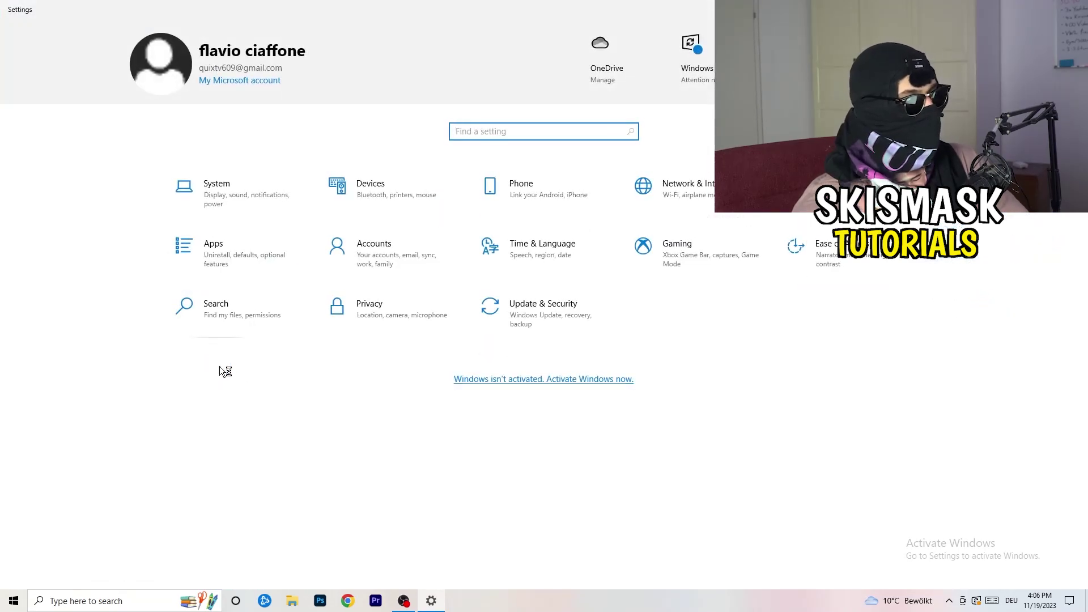
{"action": "left_click", "coordinate": [535, 319]}
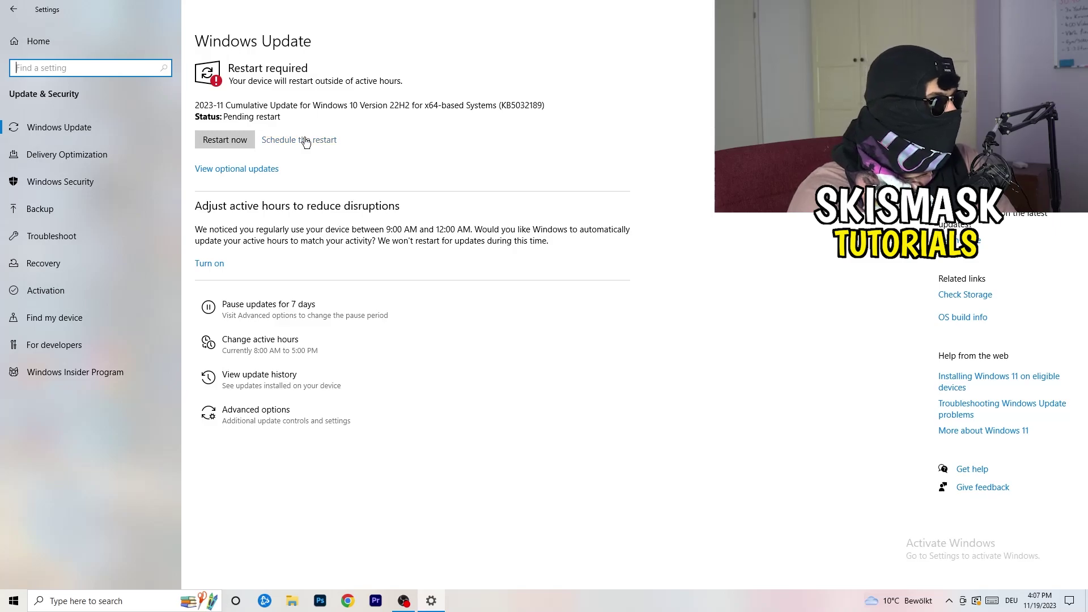
{"action": "key", "text": "alt+F4"}
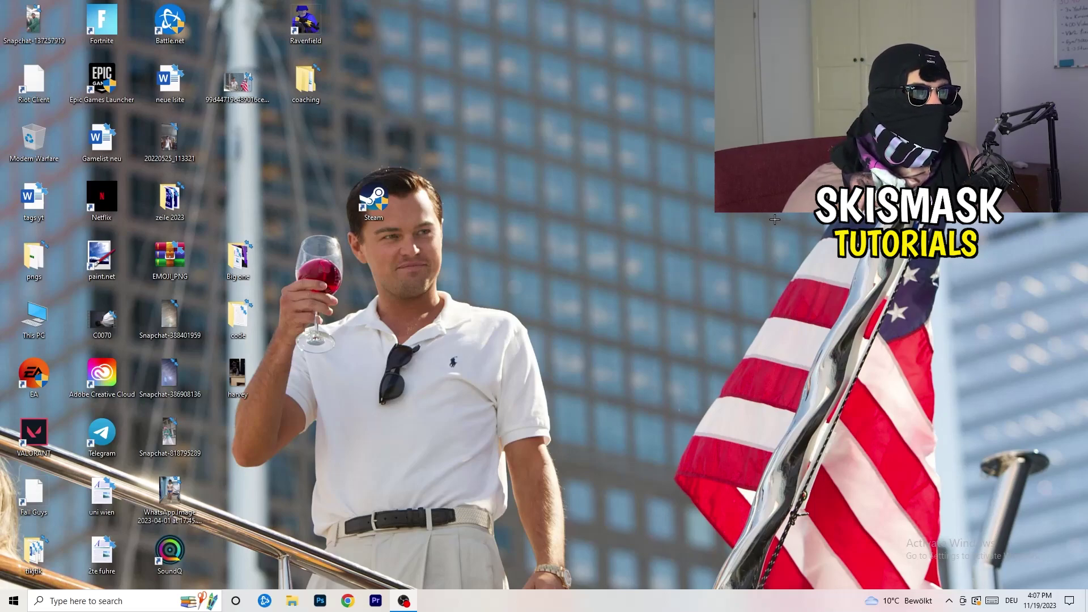
Step: Launch NVIDIA Control Panel from the desktop menu, opening on Change resolution at 1920 × 1080, 60Hz
{"action": "right_click", "coordinate": [659, 240]}
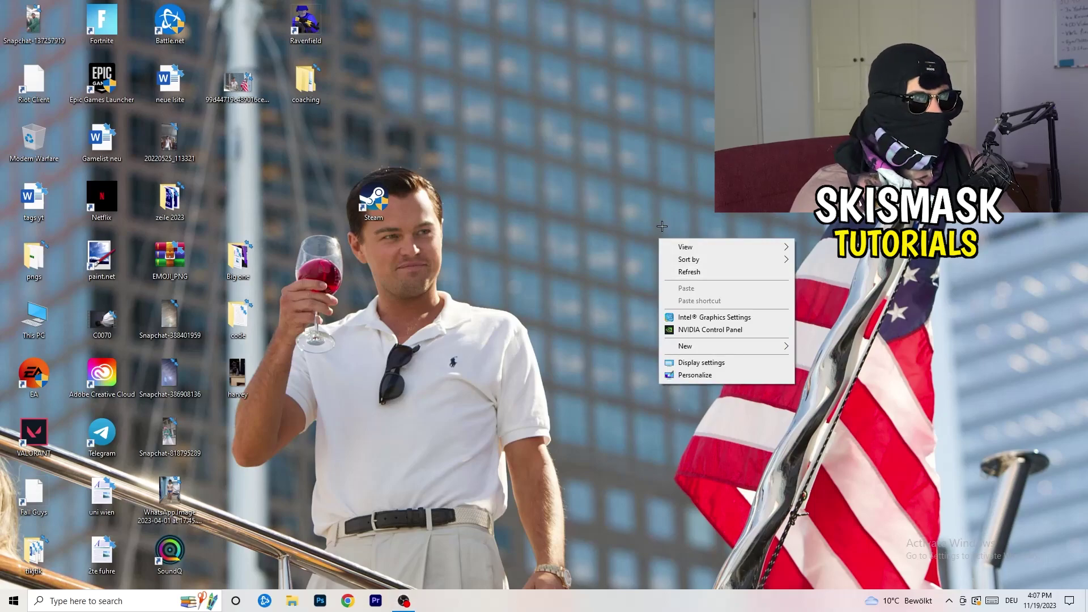
{"action": "left_click", "coordinate": [725, 331]}
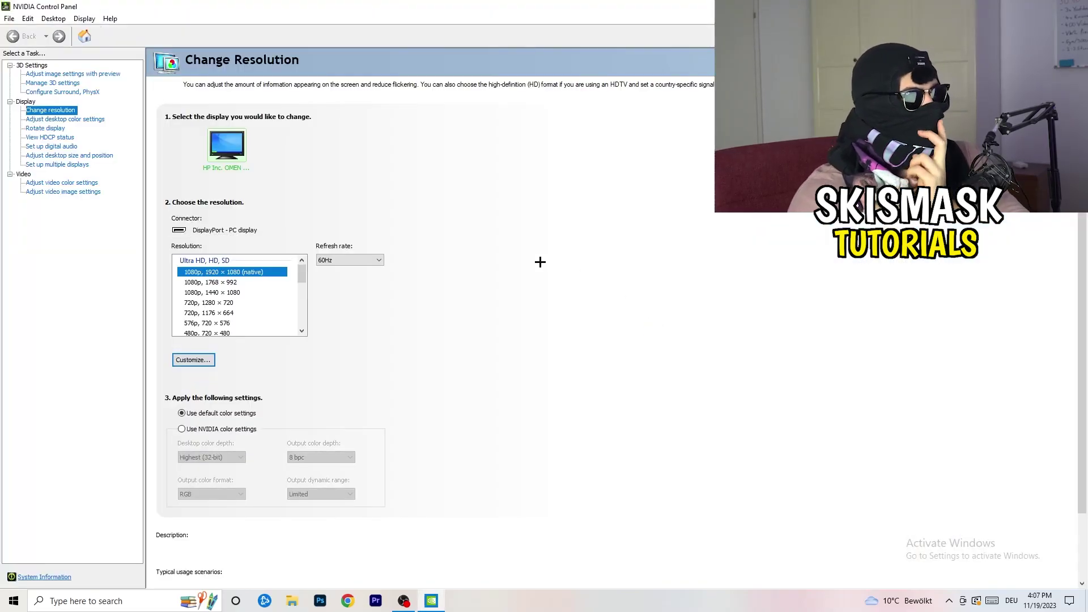
{"action": "mouse_move", "coordinate": [254, 272]}
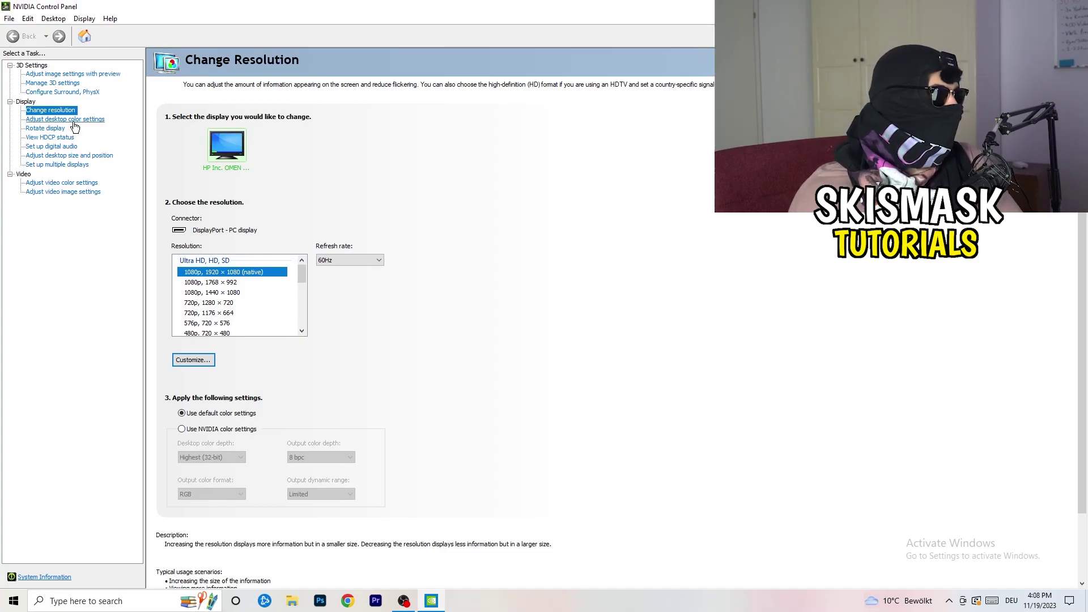
Step: Go to 3D Settings' 'Adjust image settings with preview' page in NVIDIA Control Panel
{"action": "left_click", "coordinate": [57, 75]}
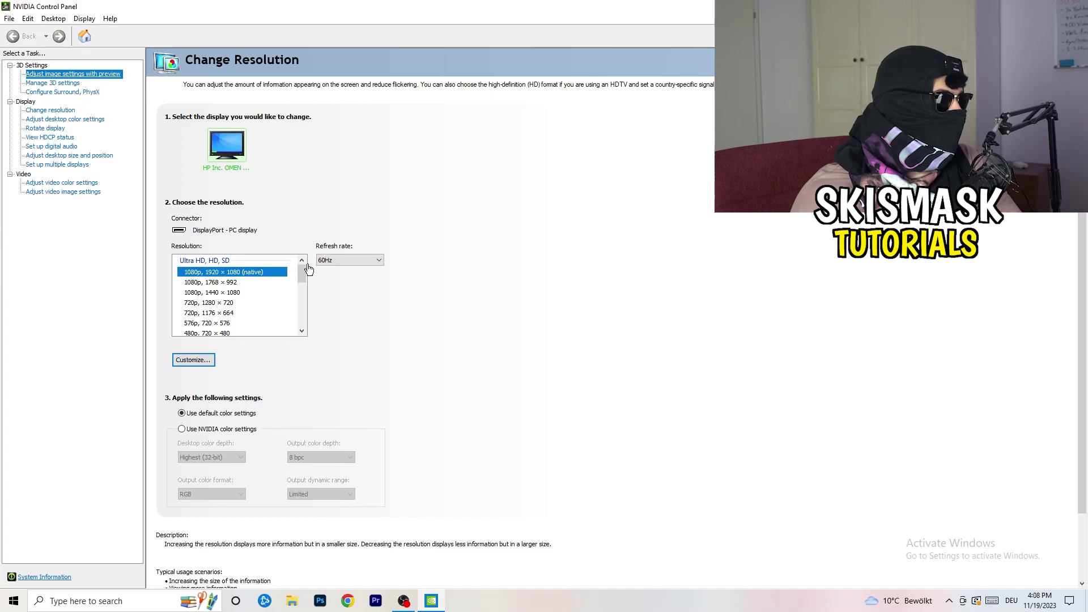